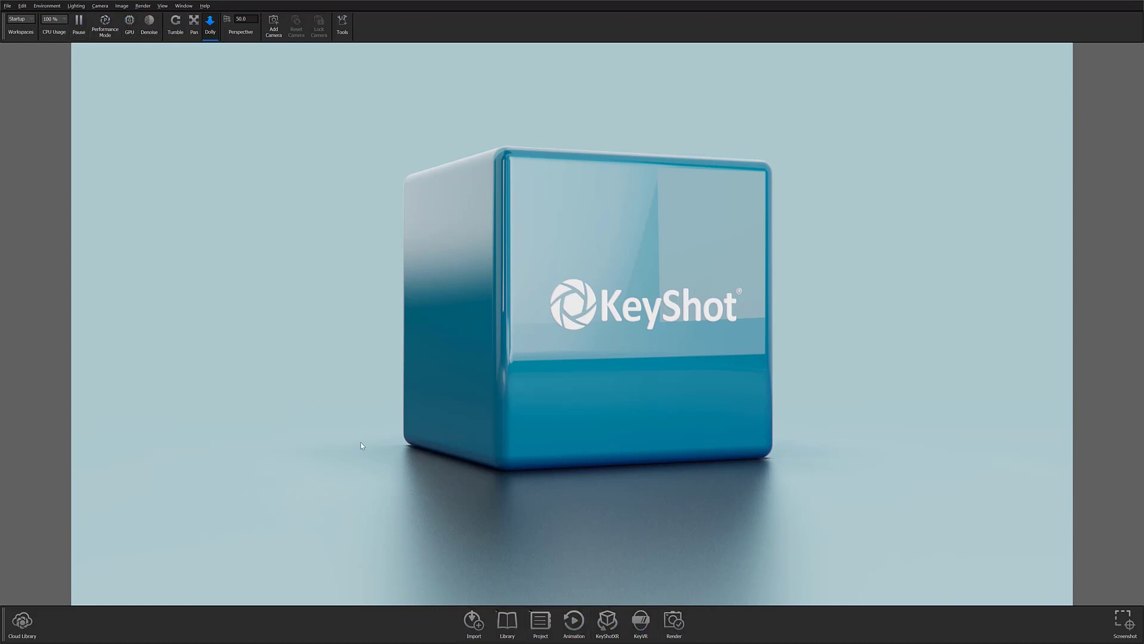
# Step: Look over the CPU core usage levels and the workspace list without changing them
pyautogui.click(65, 25)
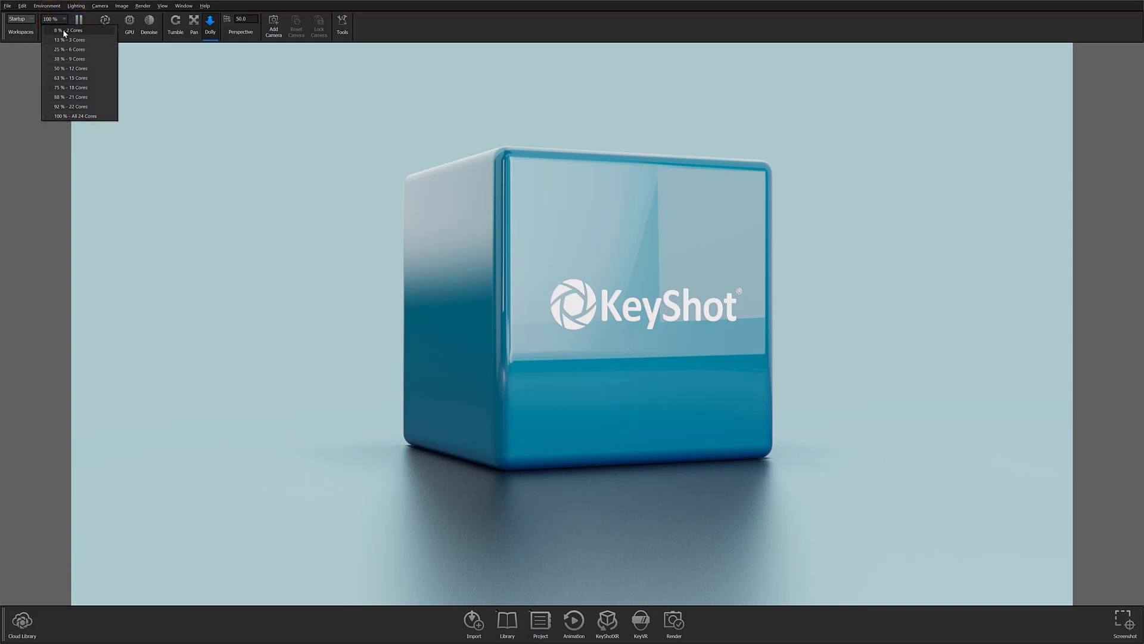
pyautogui.click(23, 21)
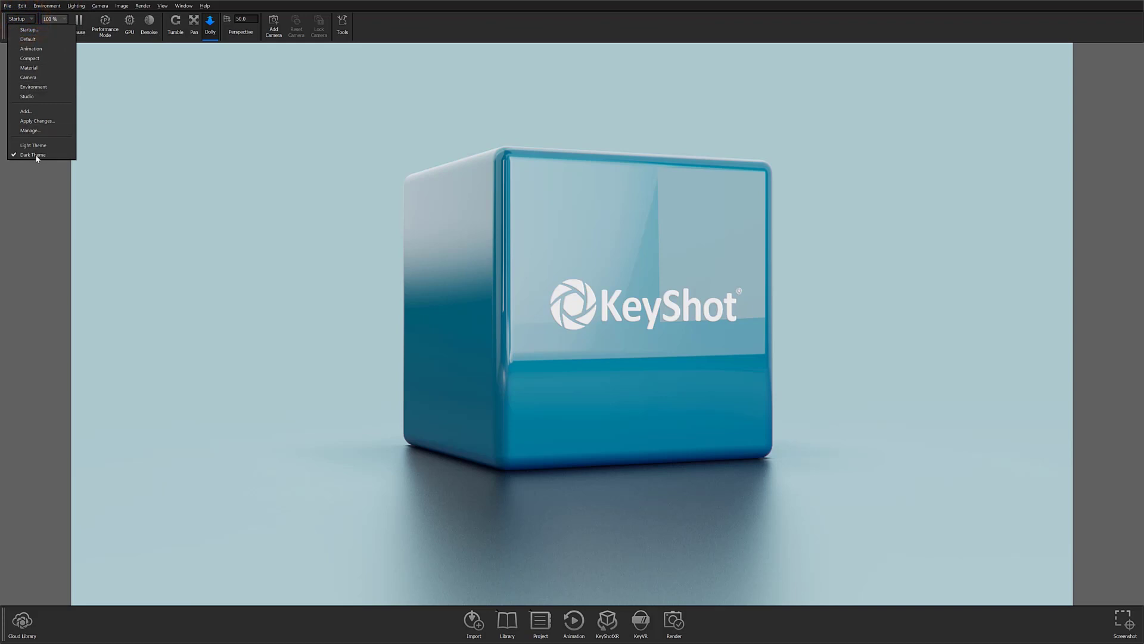
pyautogui.click(333, 30)
pyautogui.click(340, 26)
# Step: Remove Performance Mode, GPU and Denoise from the toolbar
pyautogui.rightClick(377, 29)
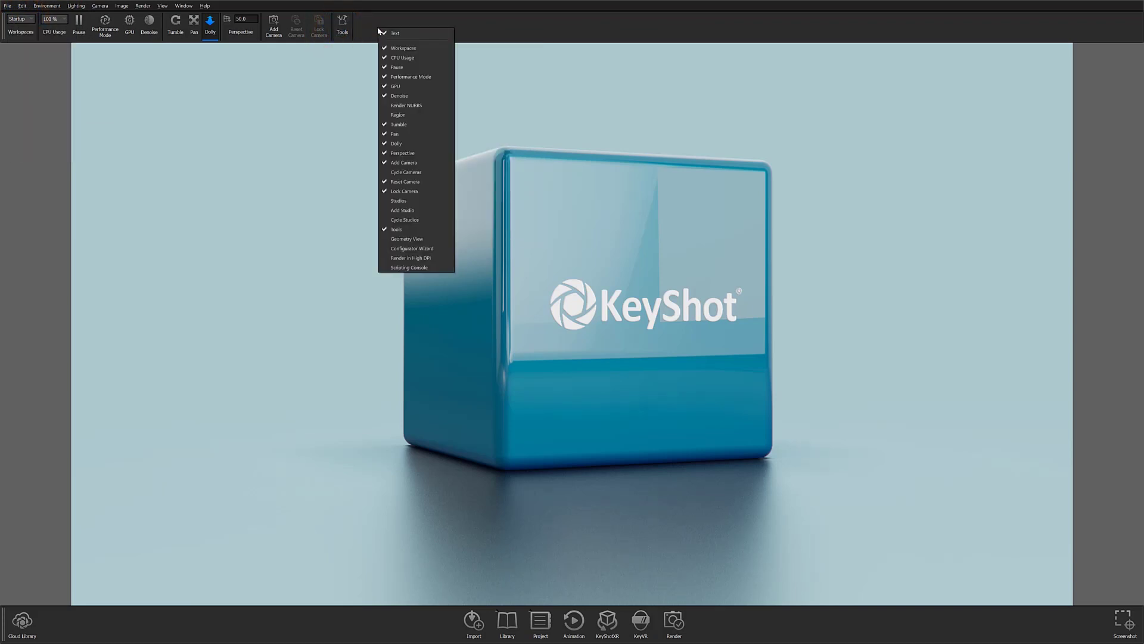
pyautogui.click(409, 77)
pyautogui.click(409, 86)
pyautogui.click(412, 95)
# Step: Hide the toolbar's text labels and try medium, then small, ribbon icons
pyautogui.click(404, 34)
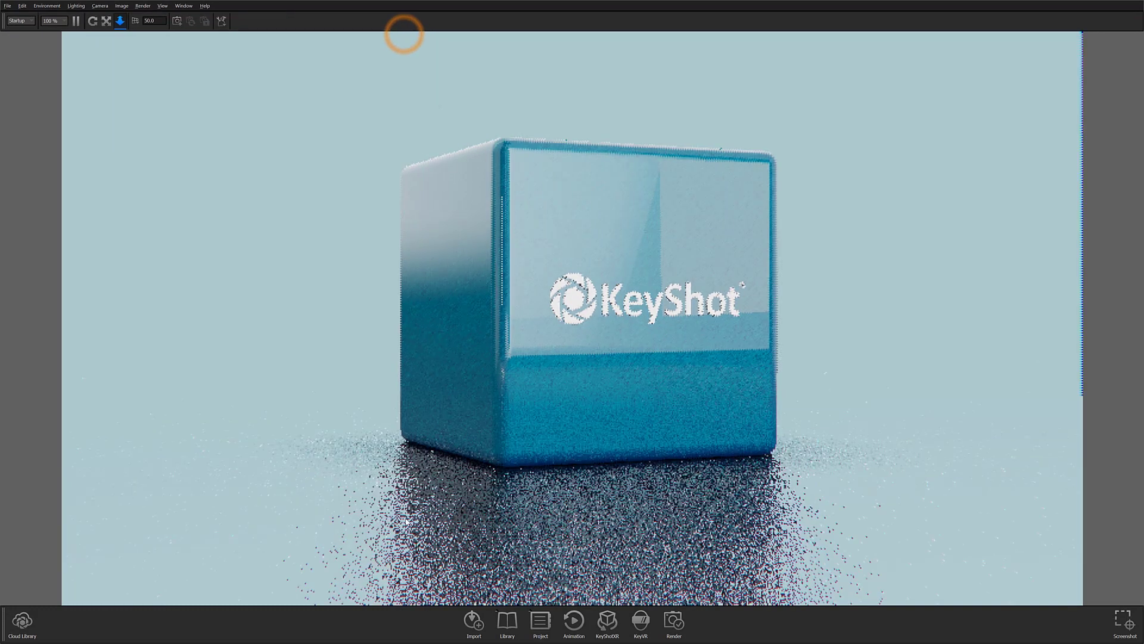
pyautogui.rightClick(404, 618)
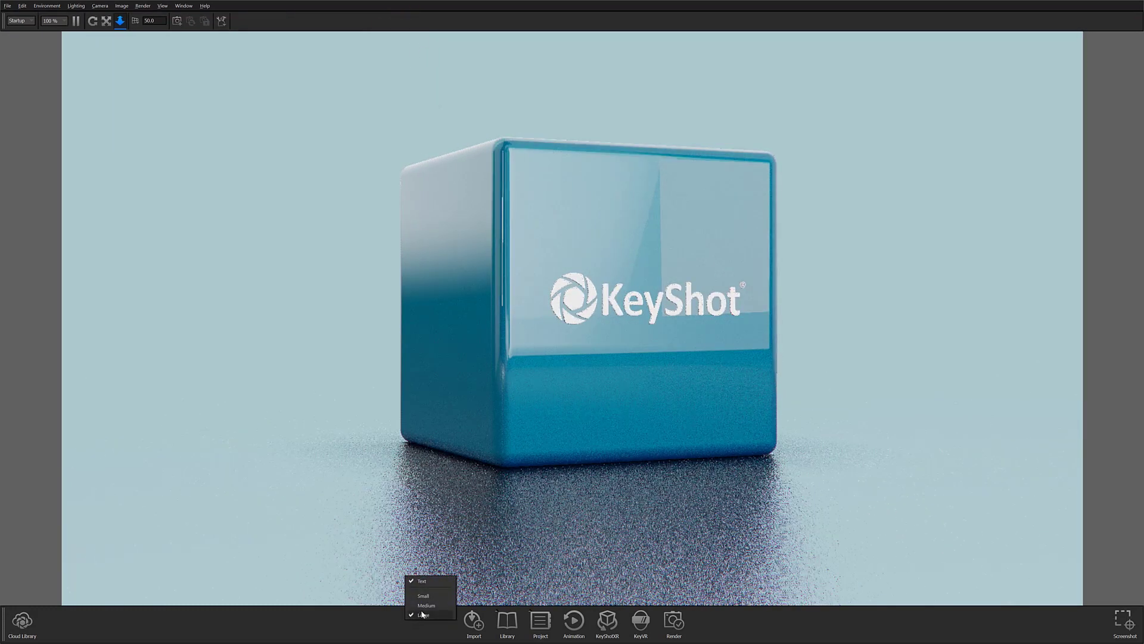
pyautogui.click(424, 605)
pyautogui.rightClick(399, 630)
pyautogui.click(421, 606)
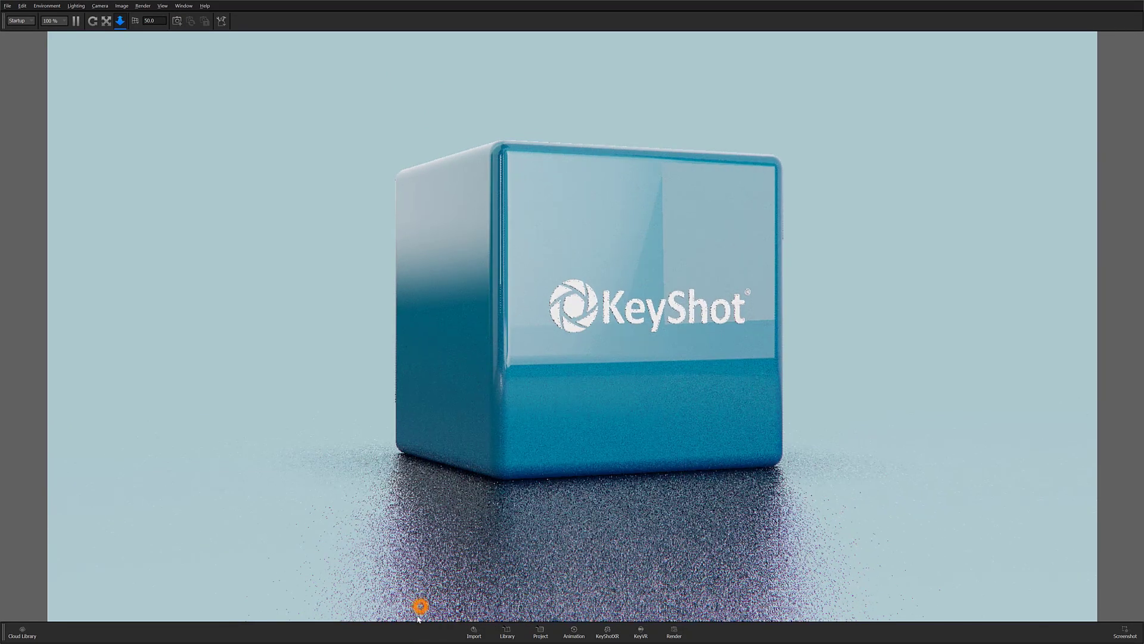
# Step: Hide the ribbon's text labels, enlarge its icons, and turn toolbar text labels back on
pyautogui.rightClick(415, 625)
pyautogui.click(420, 594)
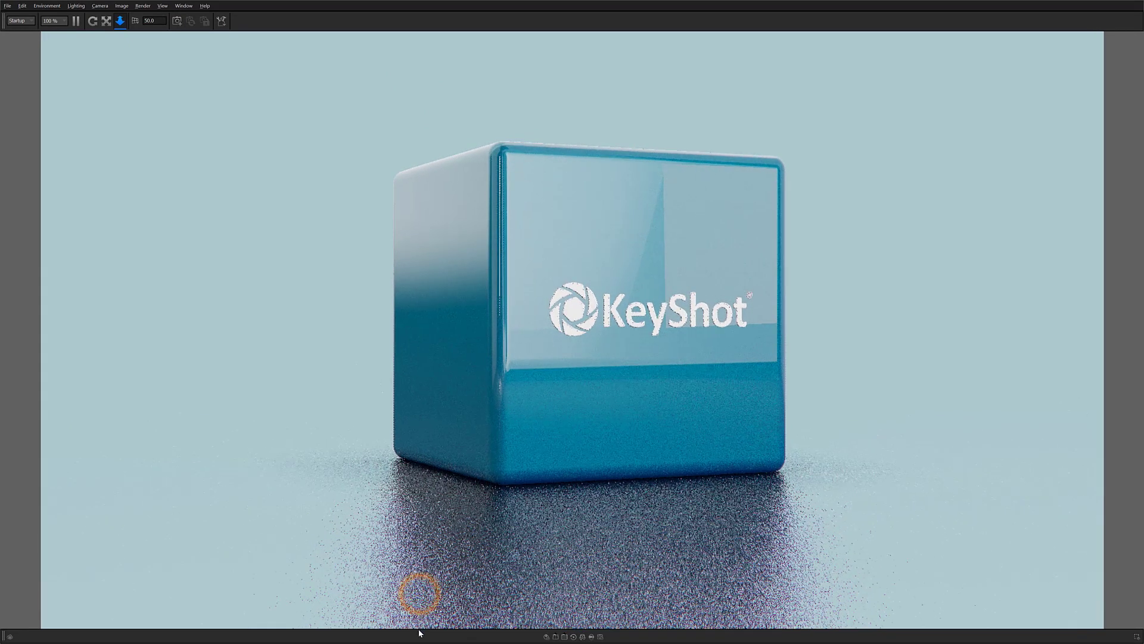
pyautogui.rightClick(419, 633)
pyautogui.click(434, 623)
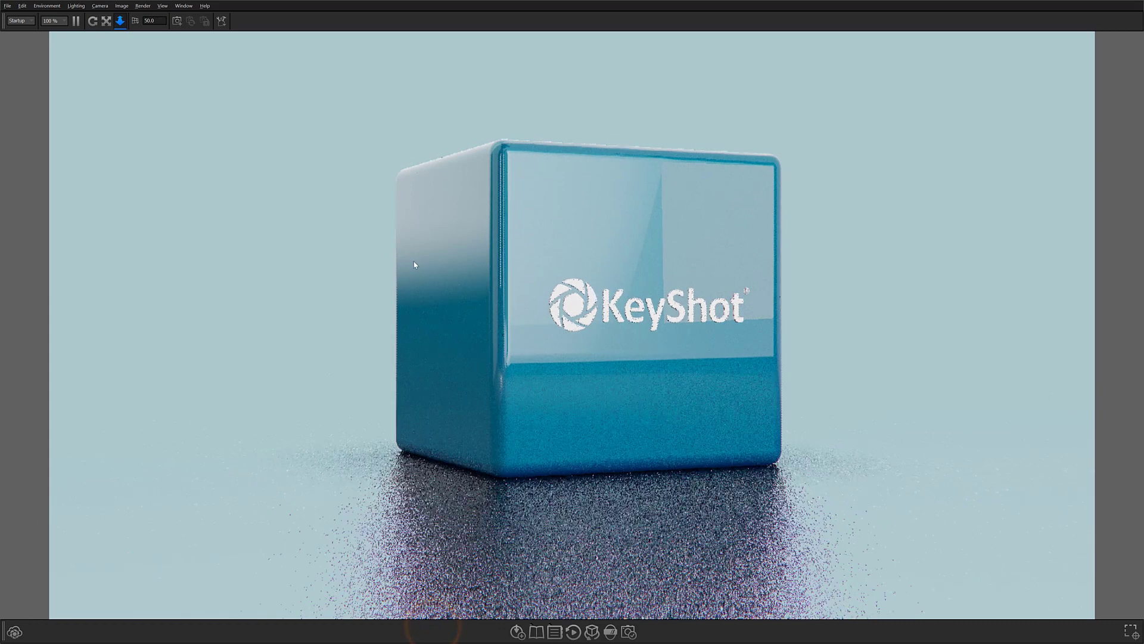
pyautogui.rightClick(447, 30)
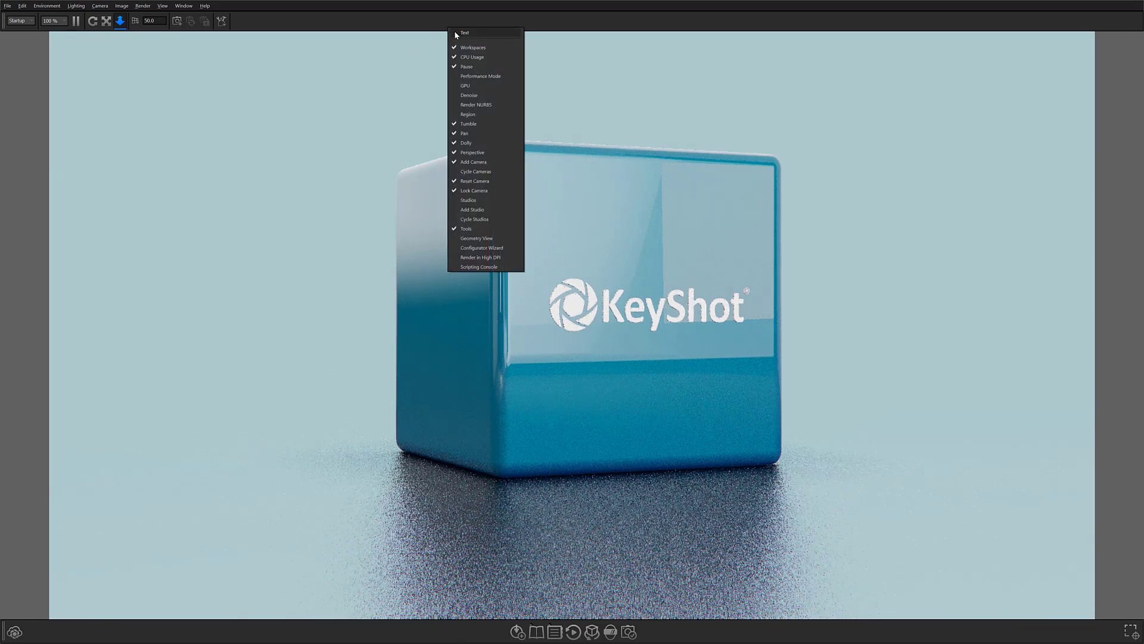
pyautogui.click(457, 35)
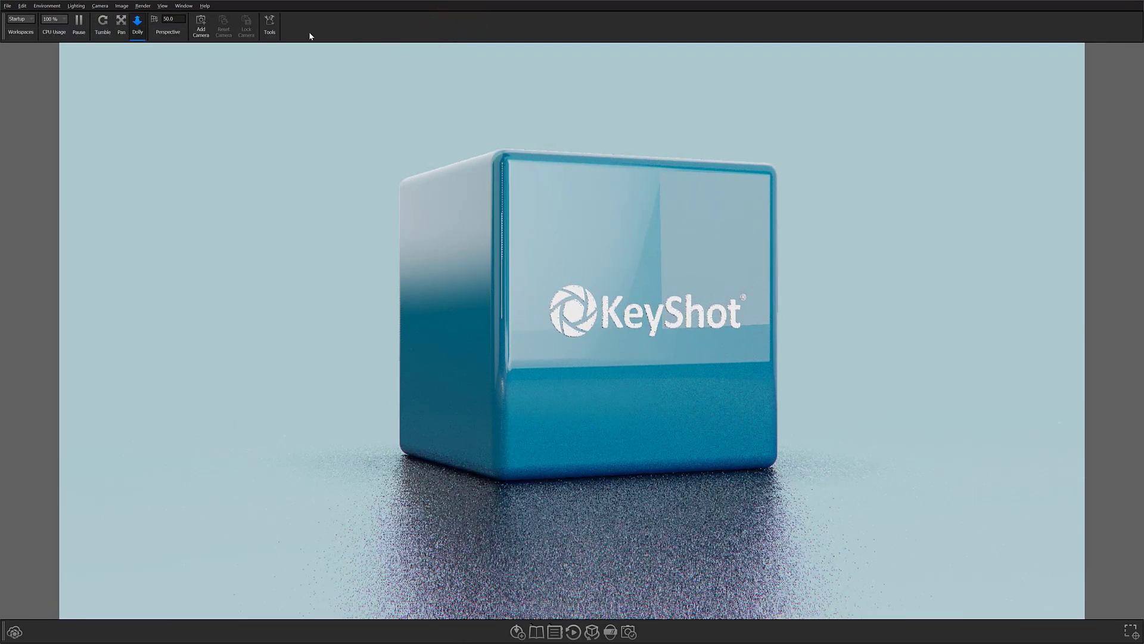
# Step: Switch to the Default workspace, restoring the Library and Project panels and the full toolbar
pyautogui.click(17, 23)
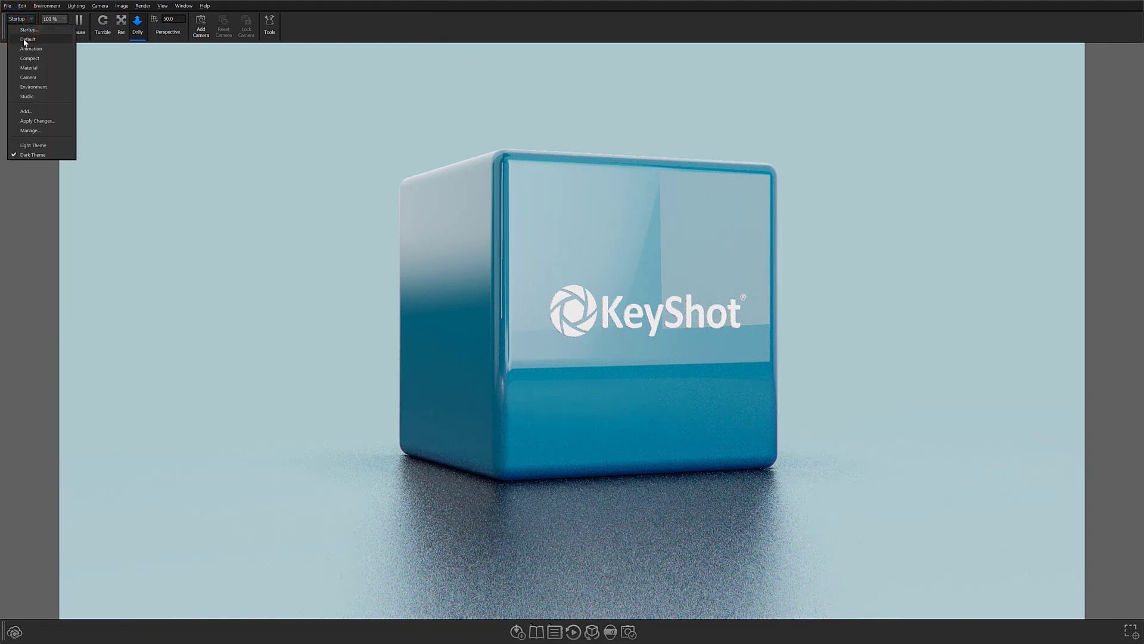
pyautogui.click(23, 40)
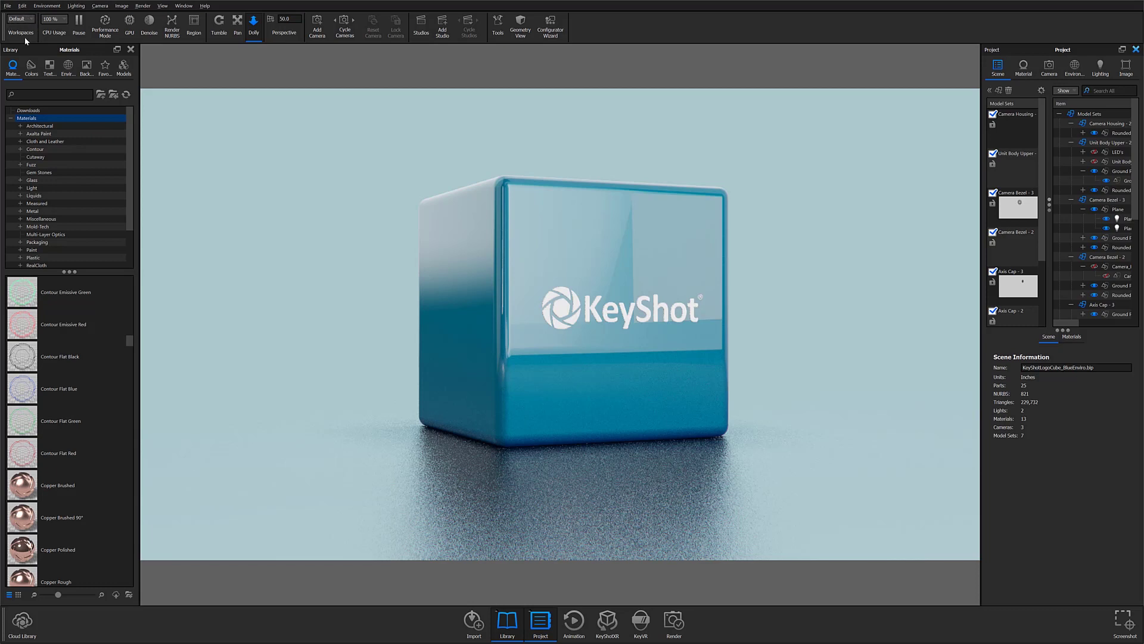
pyautogui.click(24, 21)
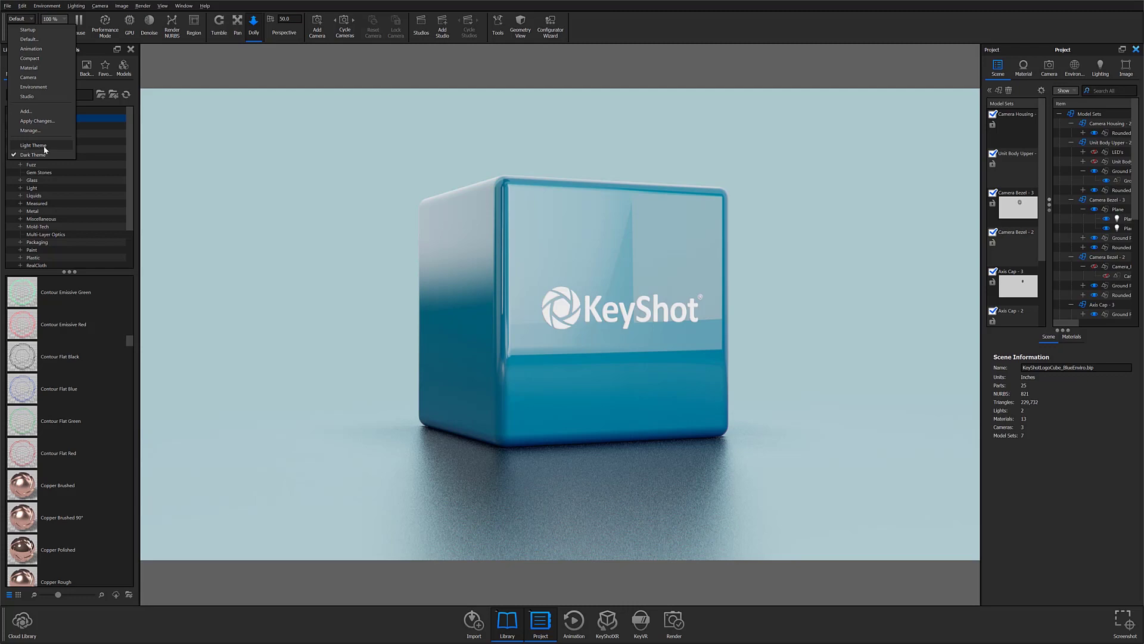
pyautogui.click(178, 145)
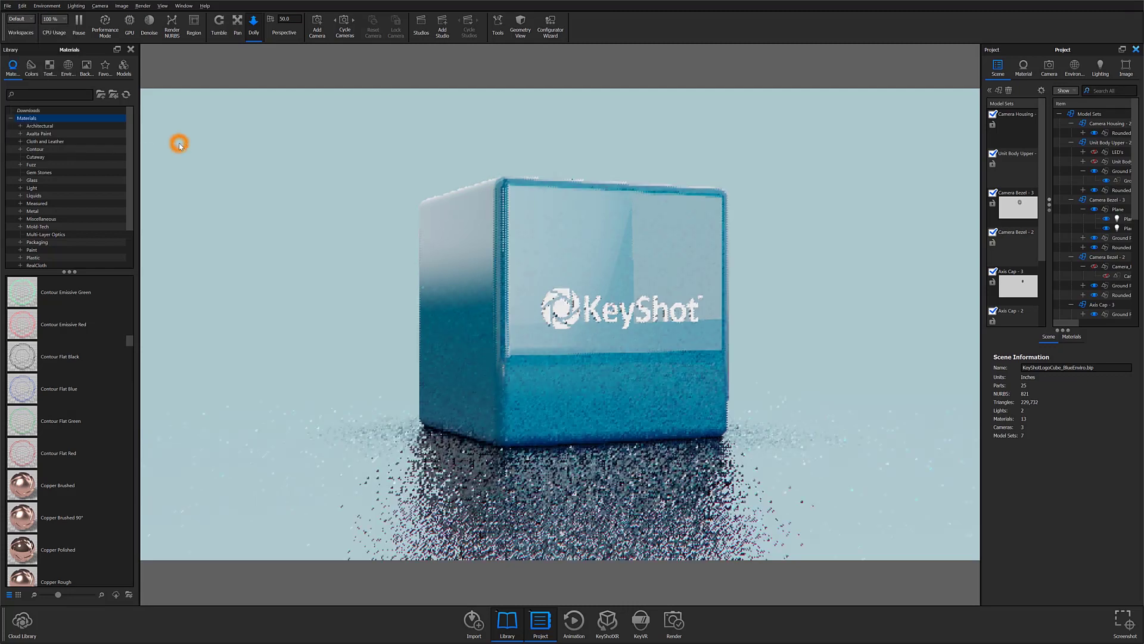
pyautogui.click(22, 17)
pyautogui.click(28, 39)
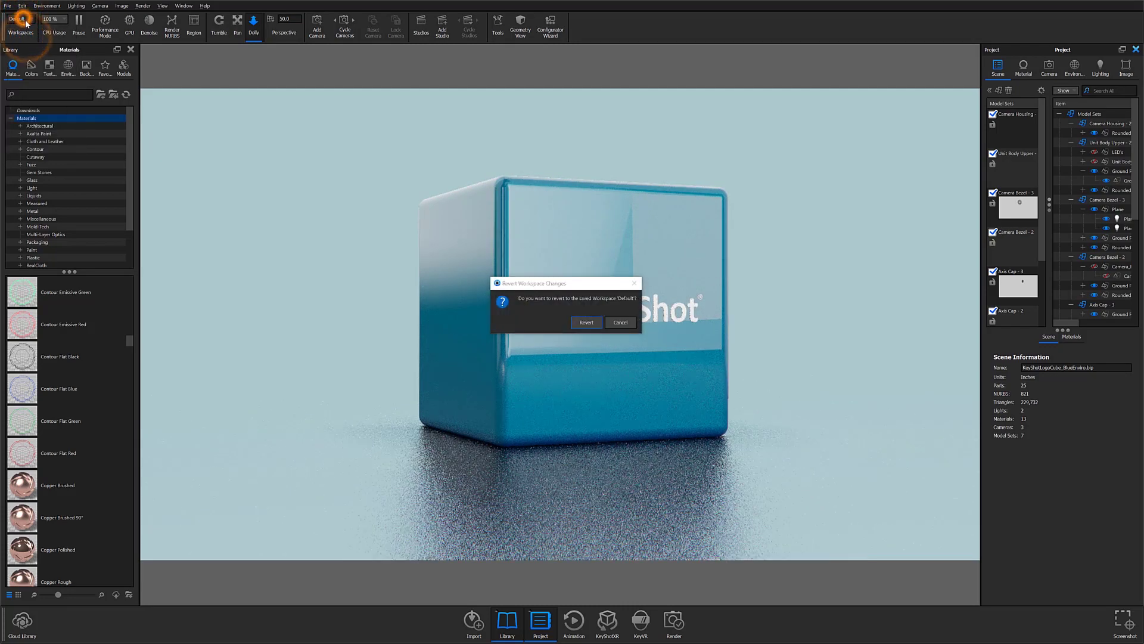
pyautogui.click(586, 322)
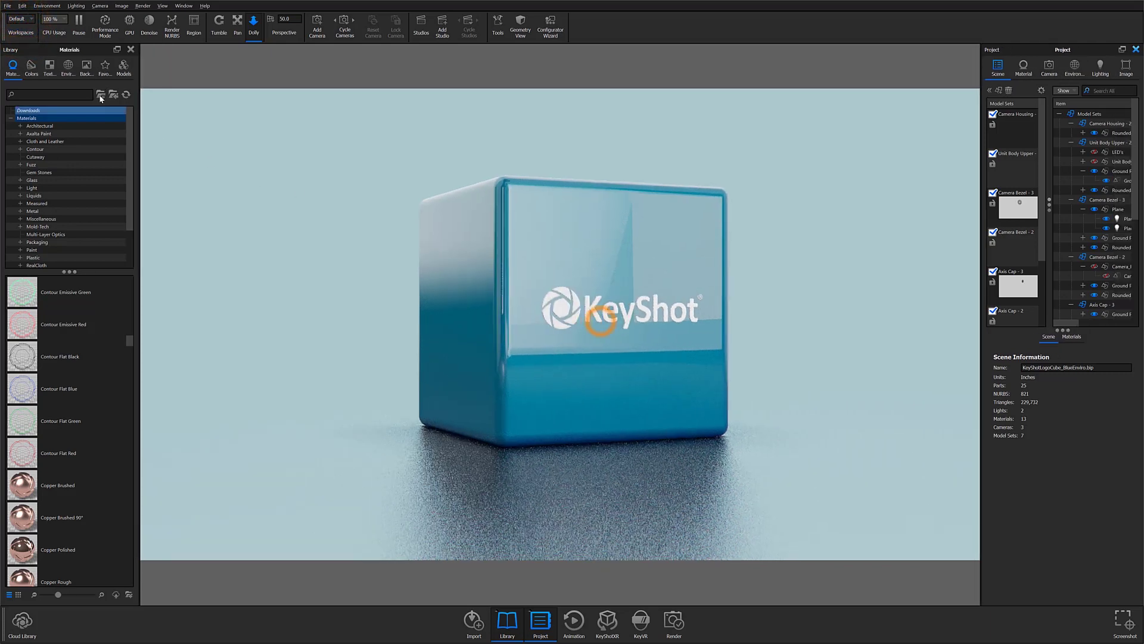
pyautogui.click(22, 18)
pyautogui.click(29, 77)
pyautogui.click(22, 18)
pyautogui.click(41, 90)
pyautogui.click(23, 19)
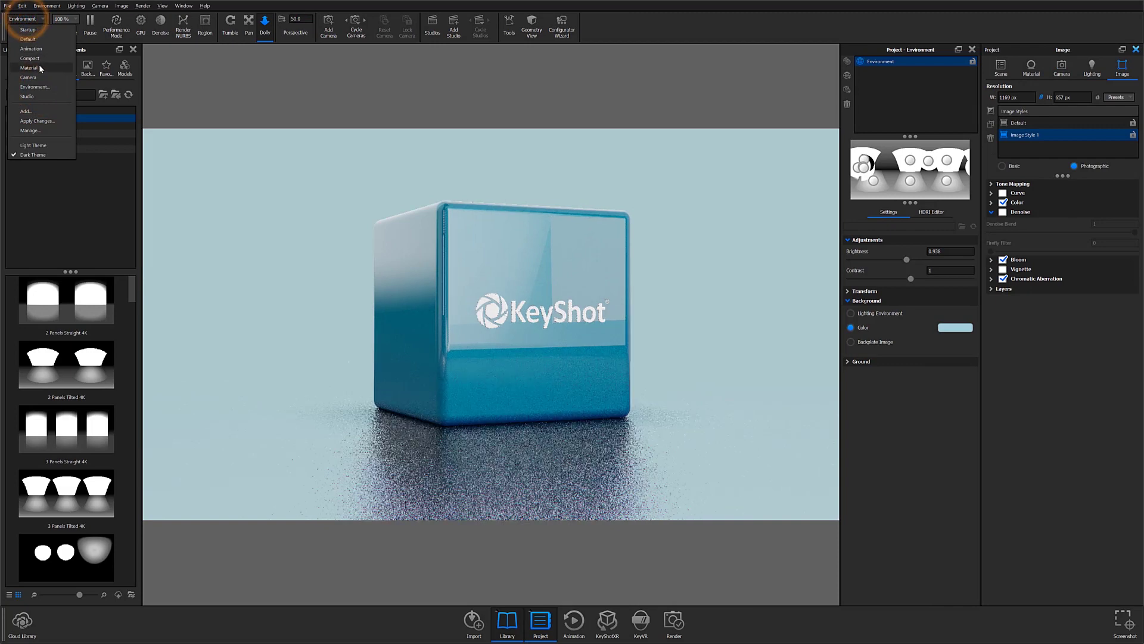
pyautogui.click(37, 66)
pyautogui.click(23, 19)
pyautogui.click(36, 44)
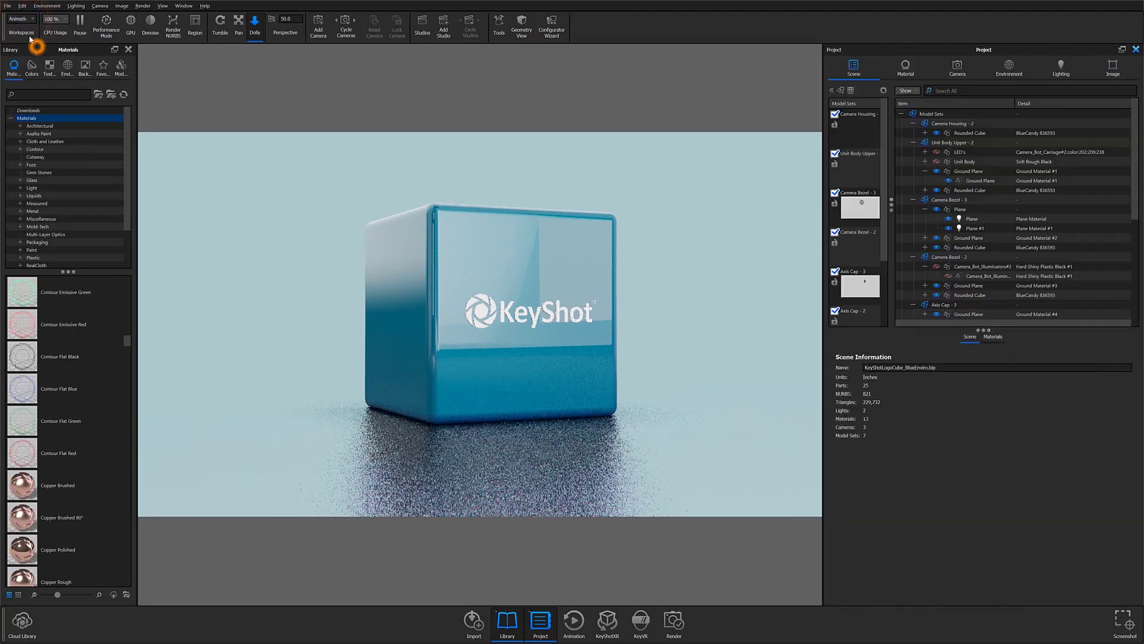
pyautogui.click(21, 19)
pyautogui.click(28, 35)
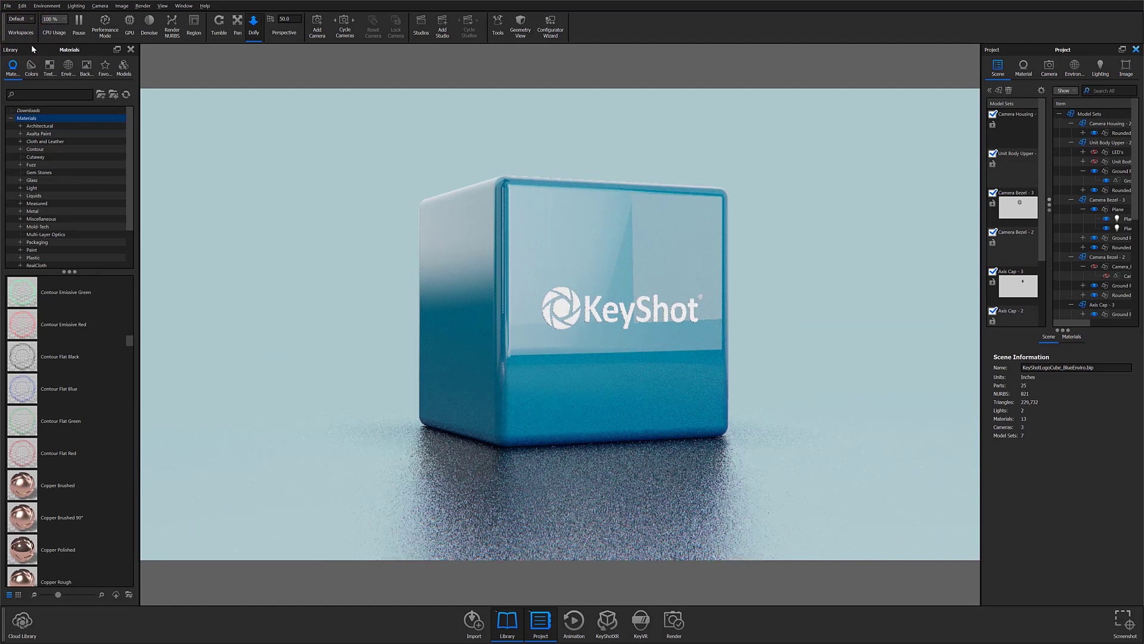
# Step: Float the Library panel, try docking it right and left, then place it at the top right
pyautogui.moveTo(31, 44); pyautogui.dragTo(1031, 104)
pyautogui.moveTo(1035, 219); pyautogui.dragTo(988, 135)
pyautogui.moveTo(1026, 438); pyautogui.dragTo(38, 227)
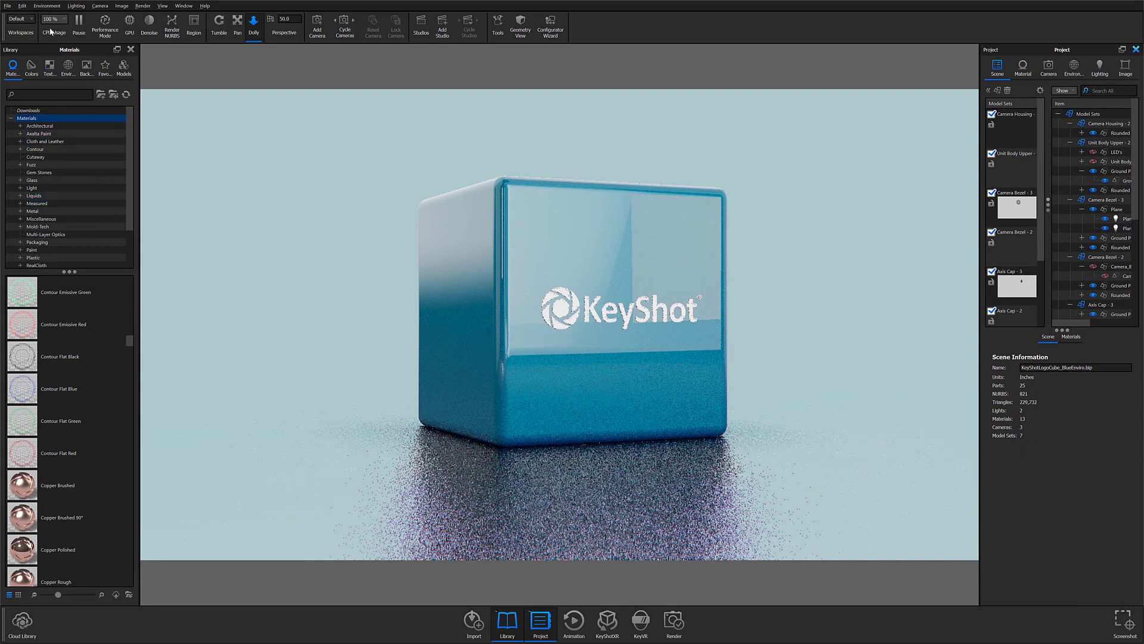
pyautogui.moveTo(48, 49); pyautogui.dragTo(992, 242)
# Step: Undock the Project panel, shorten and widen it, and move it to the lower left
pyautogui.moveTo(1064, 49); pyautogui.dragTo(225, 71)
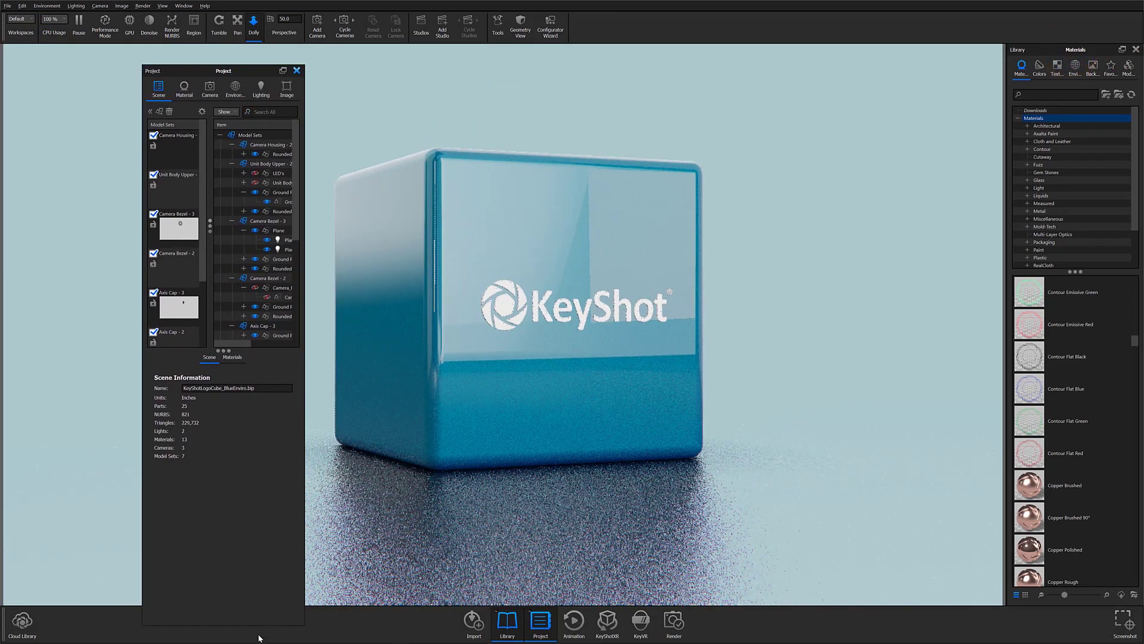
pyautogui.moveTo(262, 598); pyautogui.dragTo(593, 358)
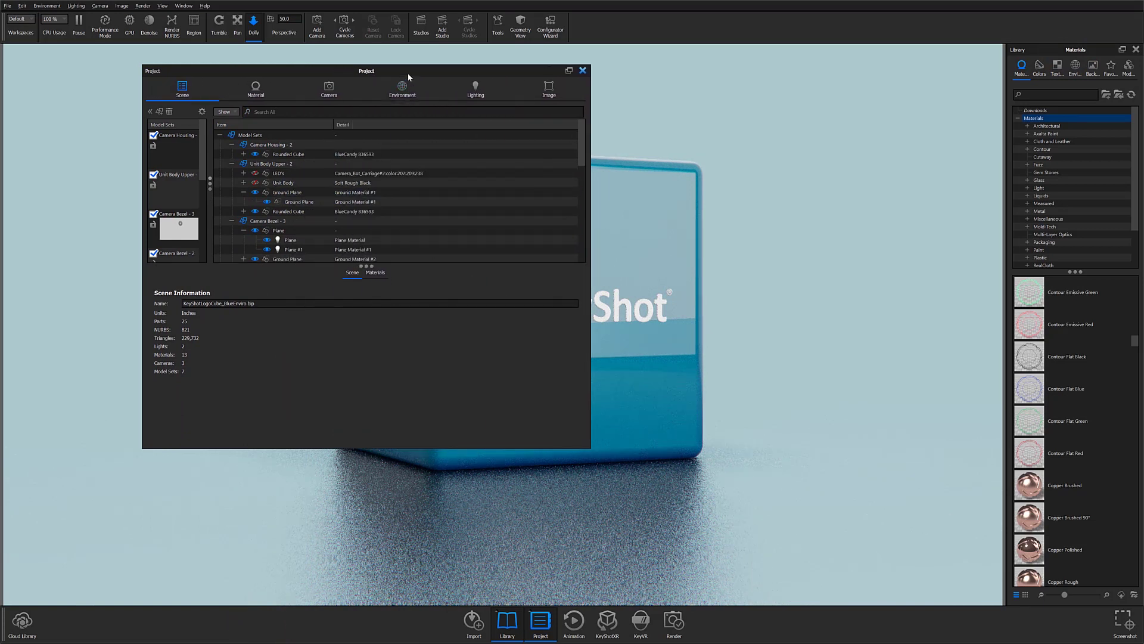
pyautogui.moveTo(408, 70); pyautogui.dragTo(268, 246)
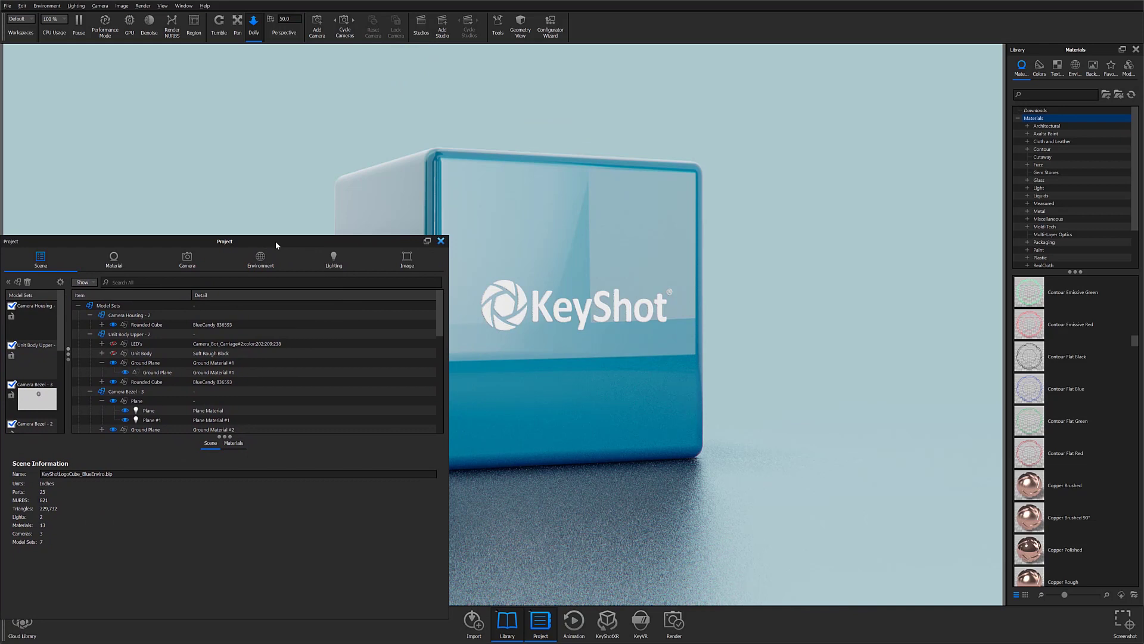
# Step: Add a new workspace named 'Workspace' from the current panel layout
pyautogui.click(25, 21)
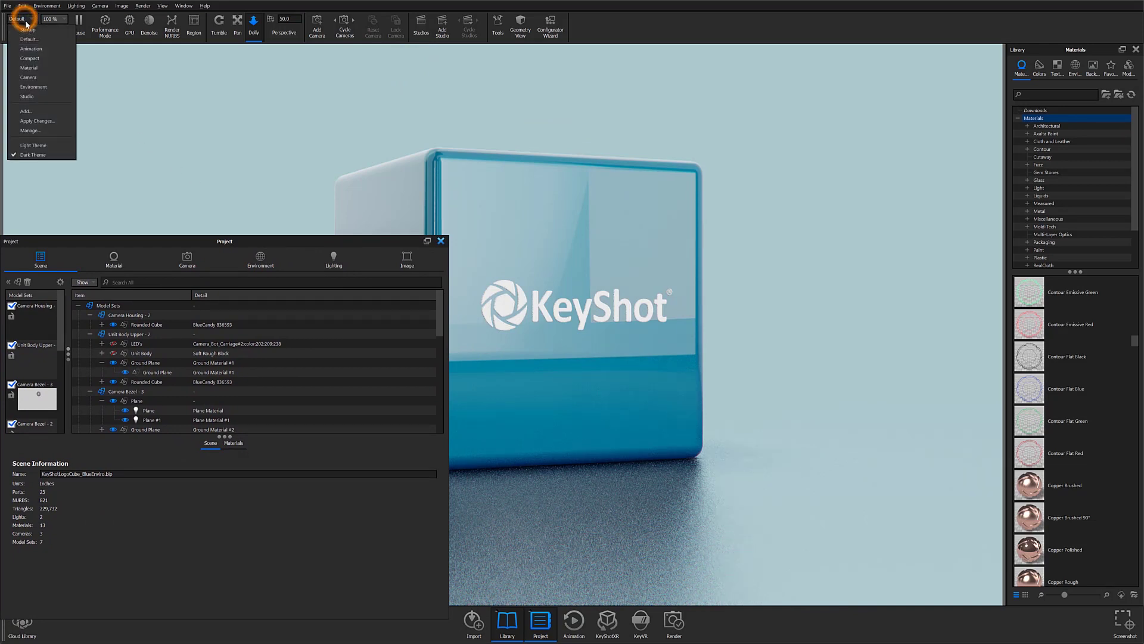
pyautogui.click(33, 113)
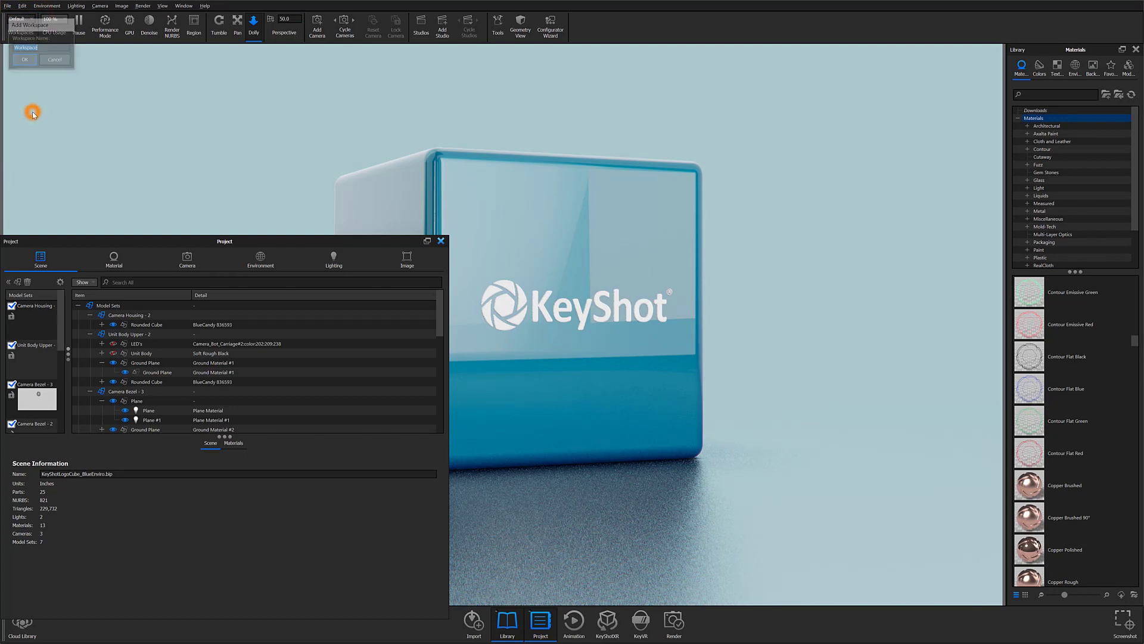
pyautogui.doubleClick(57, 46)
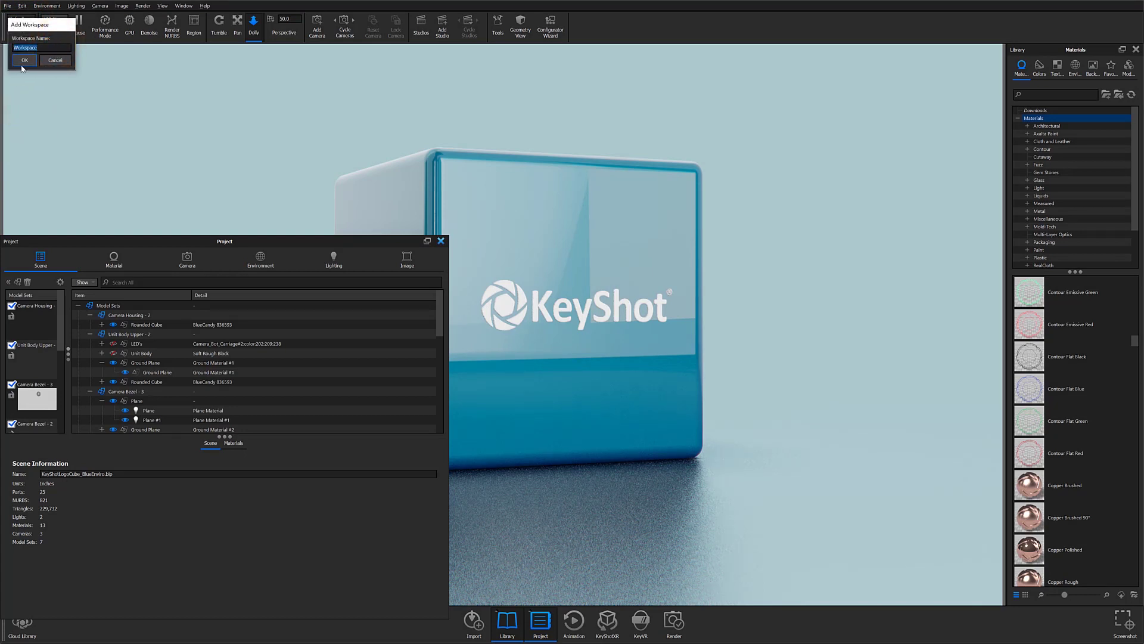
pyautogui.click(24, 60)
pyautogui.click(24, 19)
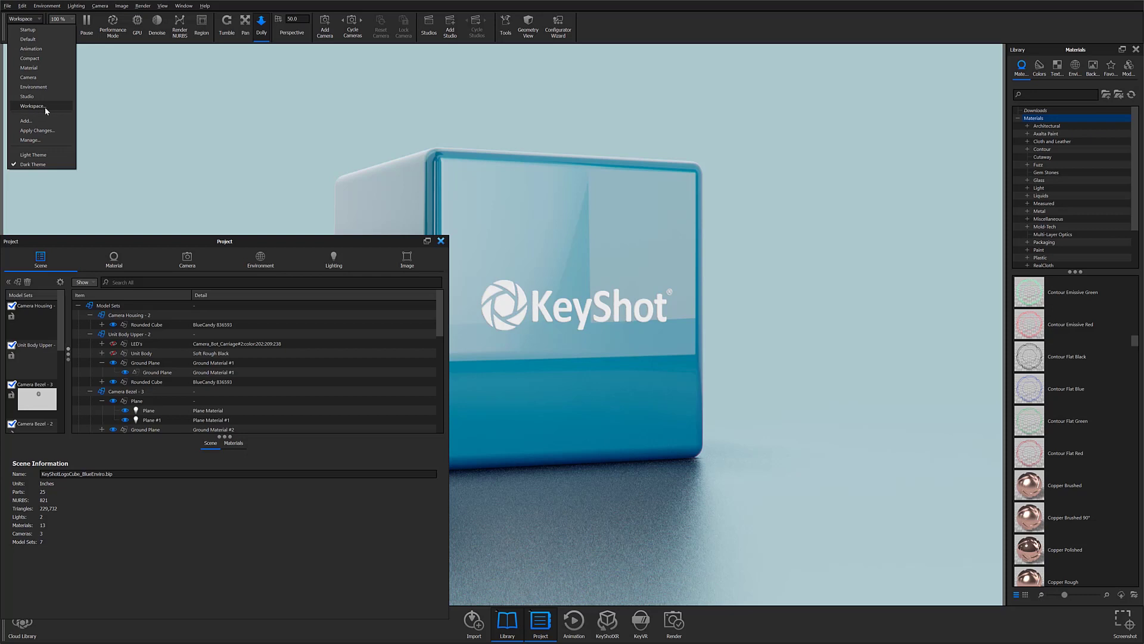
# Step: Delete the 'Workspace' entry in Manage Workspaces and restore the default workspaces
pyautogui.click(24, 141)
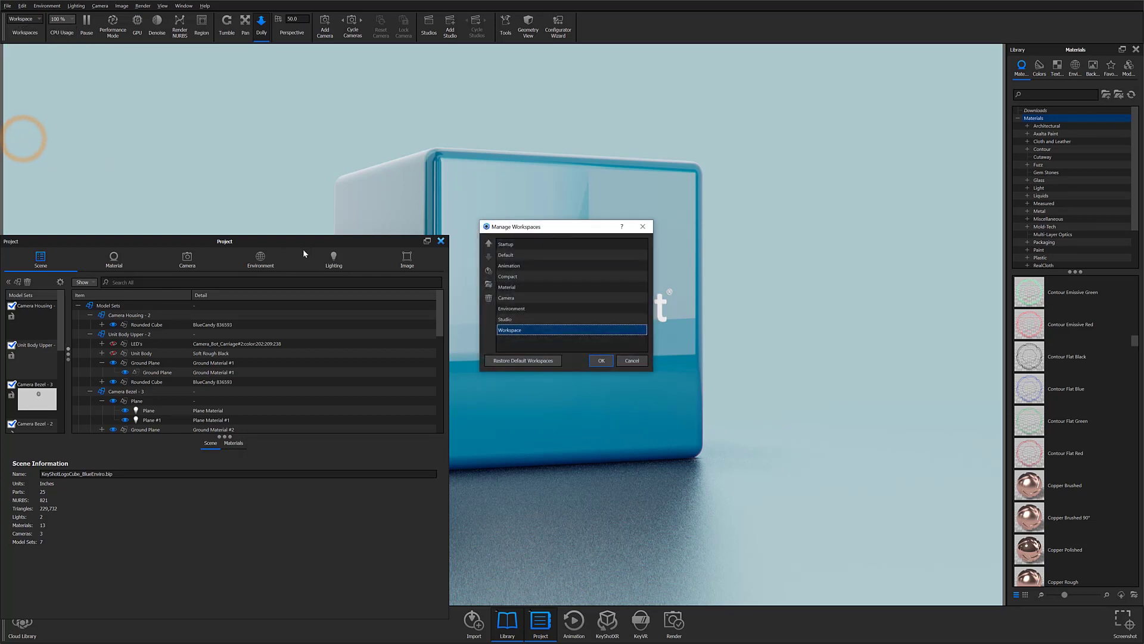
pyautogui.click(489, 299)
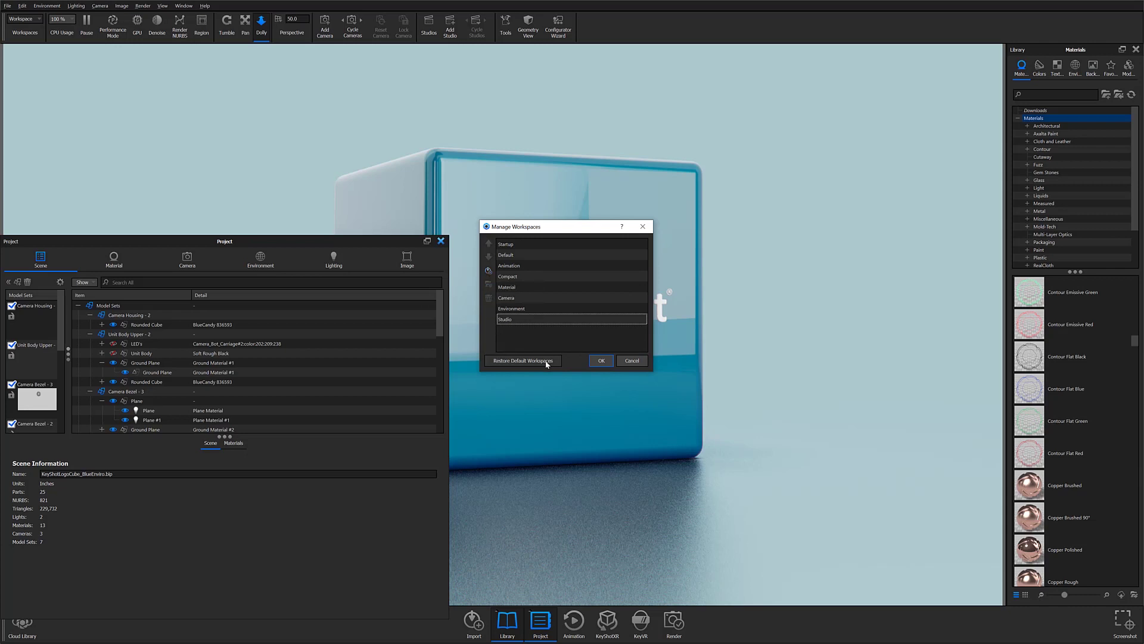
pyautogui.click(501, 361)
pyautogui.click(602, 360)
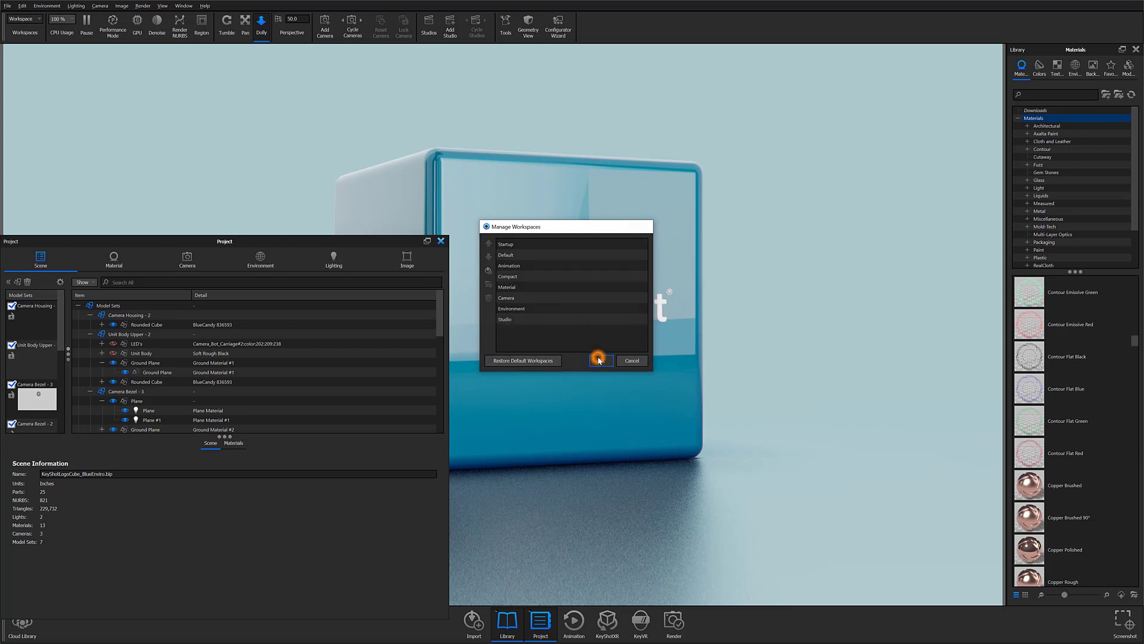
# Step: Close the floating Project panel and switch to the Default workspace
pyautogui.click(442, 241)
pyautogui.click(24, 18)
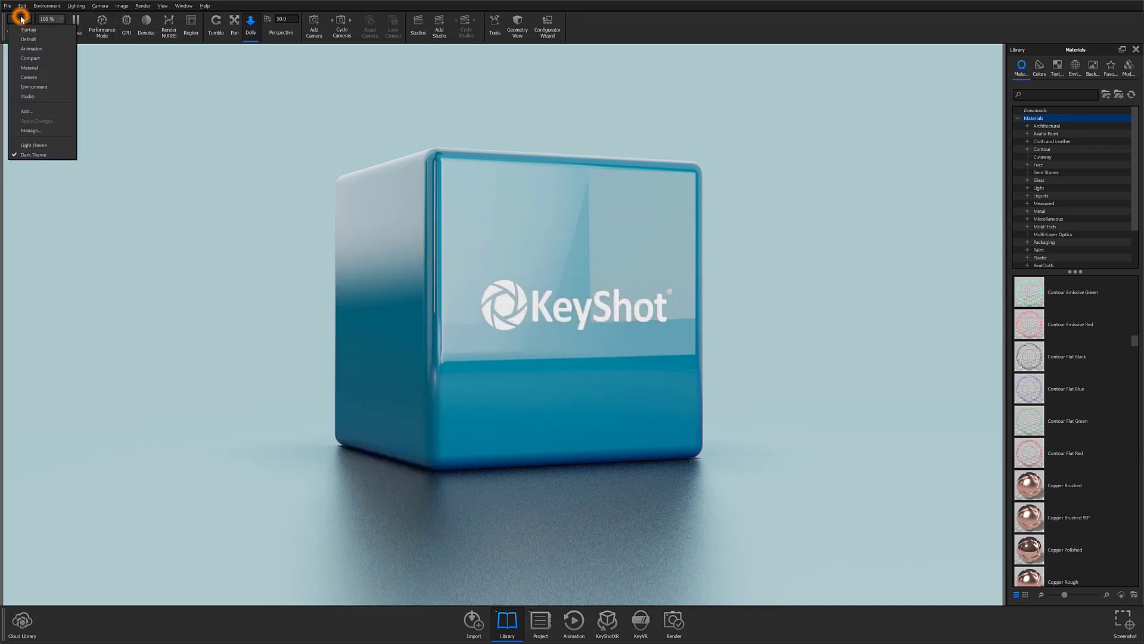
pyautogui.click(21, 33)
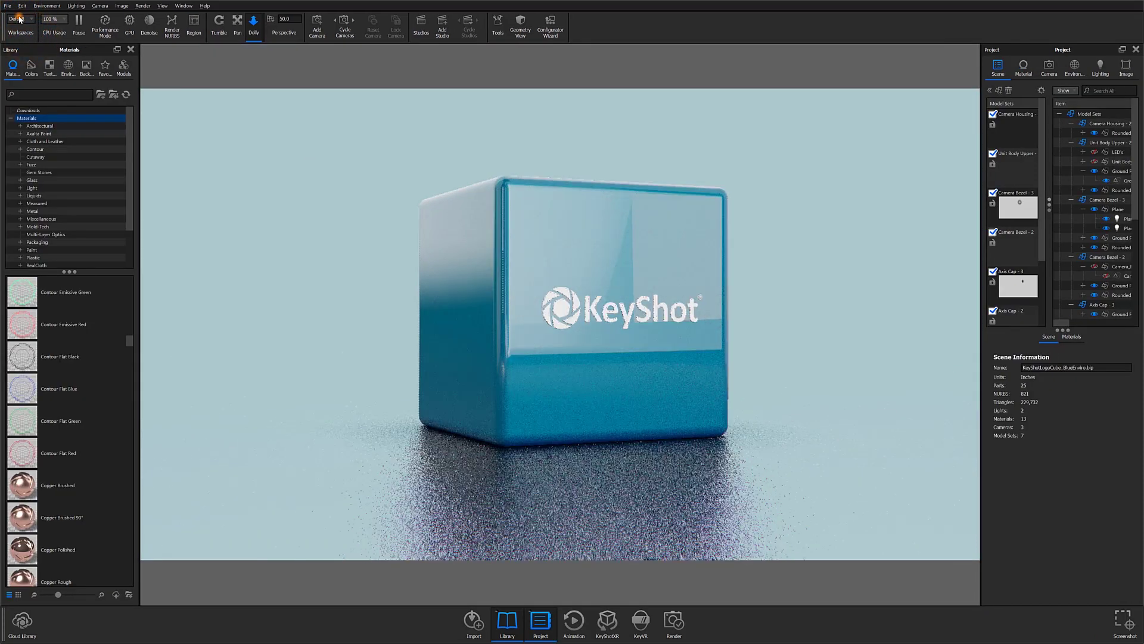
# Step: Switch to the Environment workspace, dock the Library panel, and float the Image settings panel
pyautogui.click(24, 19)
pyautogui.click(28, 49)
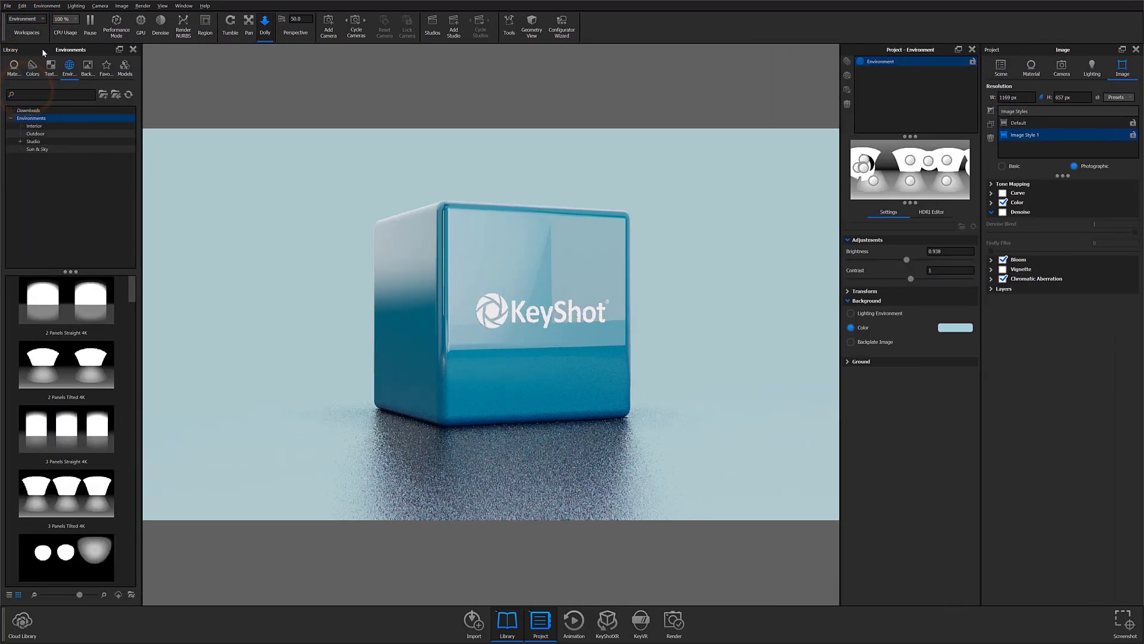
pyautogui.moveTo(46, 50); pyautogui.dragTo(881, 115)
pyautogui.moveTo(1059, 47); pyautogui.dragTo(18, 268)
# Step: Try the Animation workspace, toggling its timeline, then return to the Default workspace
pyautogui.click(36, 20)
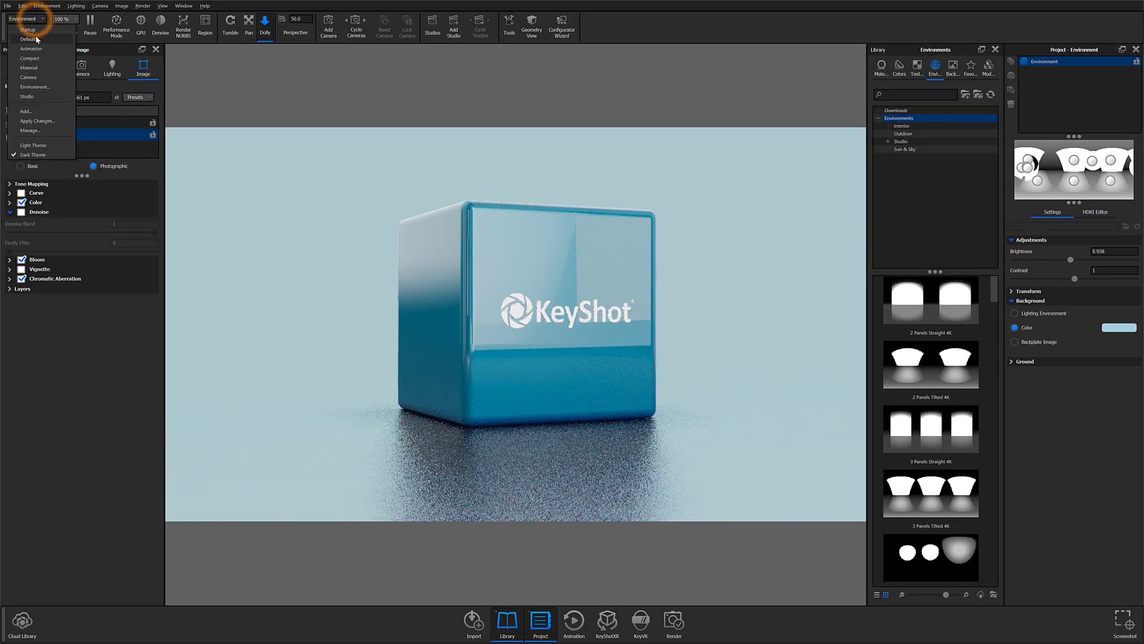
pyautogui.click(30, 48)
pyautogui.click(569, 626)
pyautogui.click(571, 626)
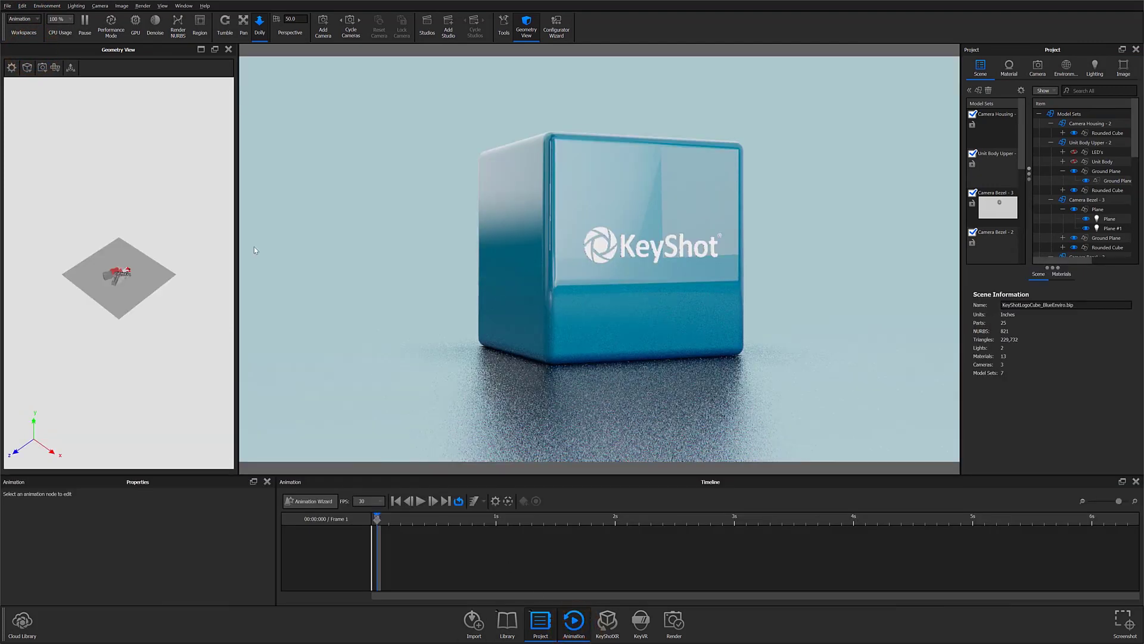
pyautogui.click(28, 27)
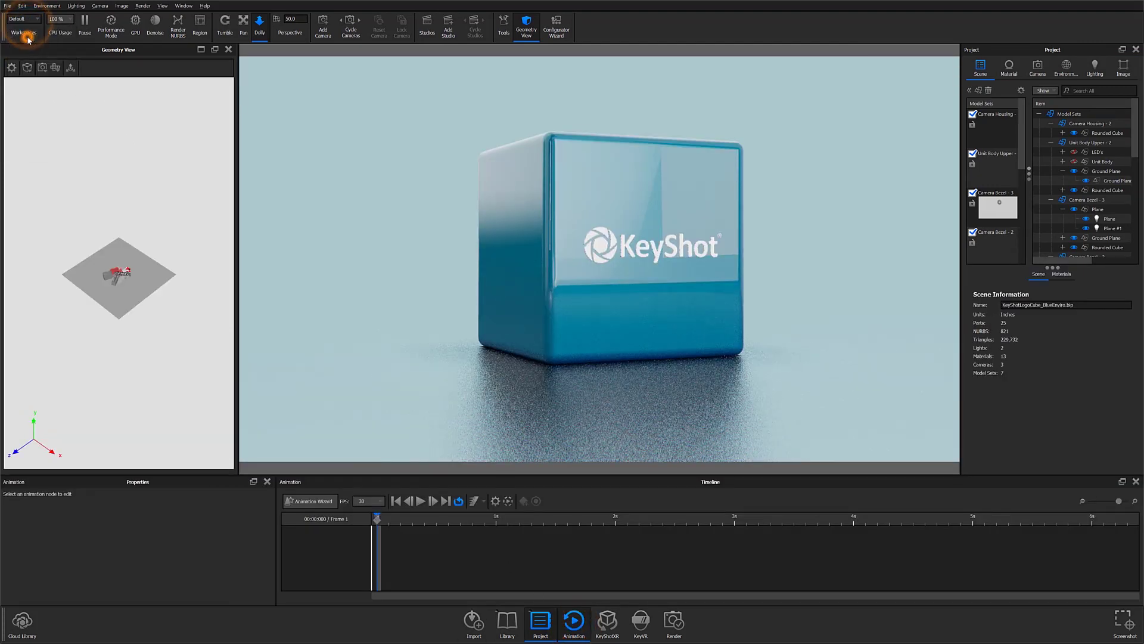
pyautogui.click(28, 34)
# Step: Choose the Startup workspace, leaving only the render view and a reduced toolbar
pyautogui.click(26, 29)
pyautogui.click(28, 36)
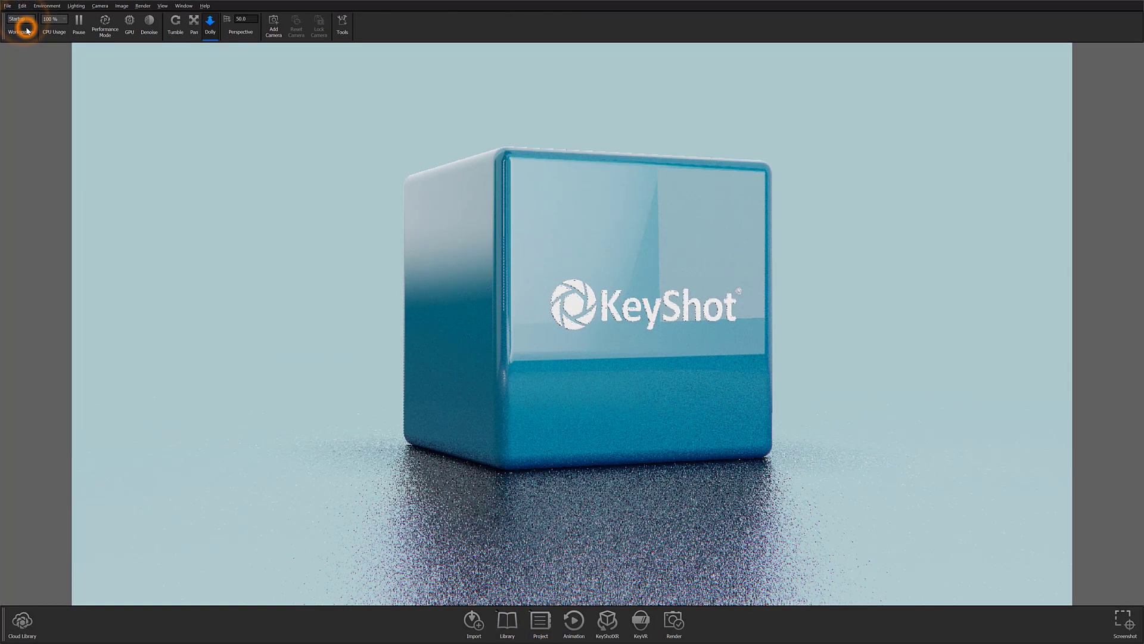